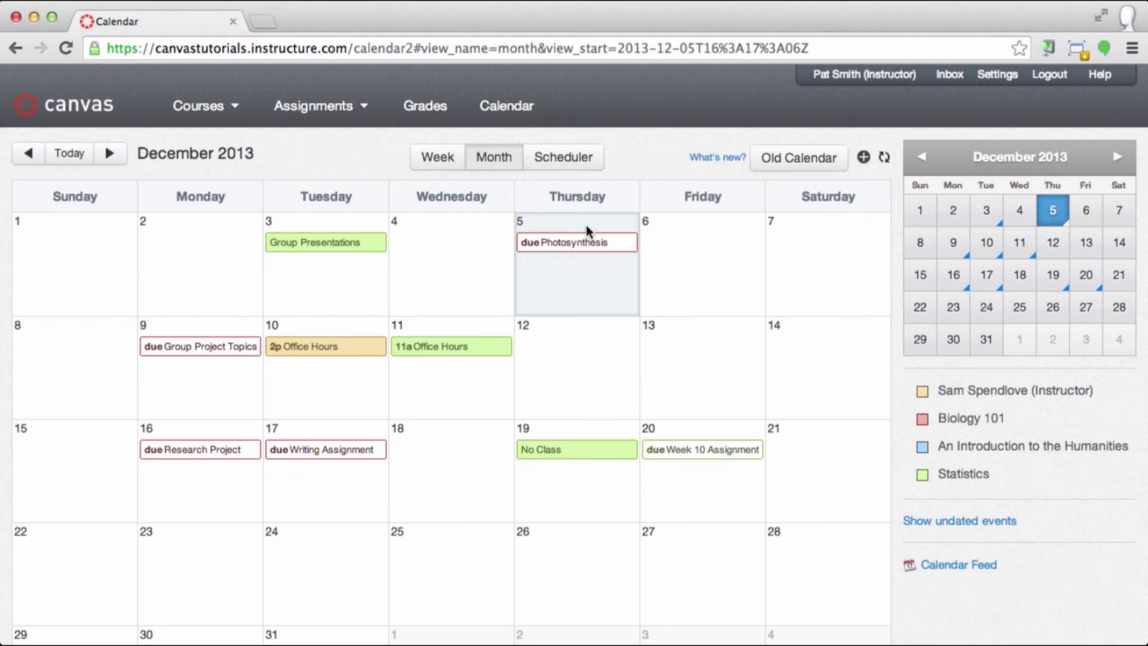
Drag 'due Photosynthesis' to Dec 13 and 'No Class' from Dec 19 to Dec 12.
drag(602, 245, 703, 358)
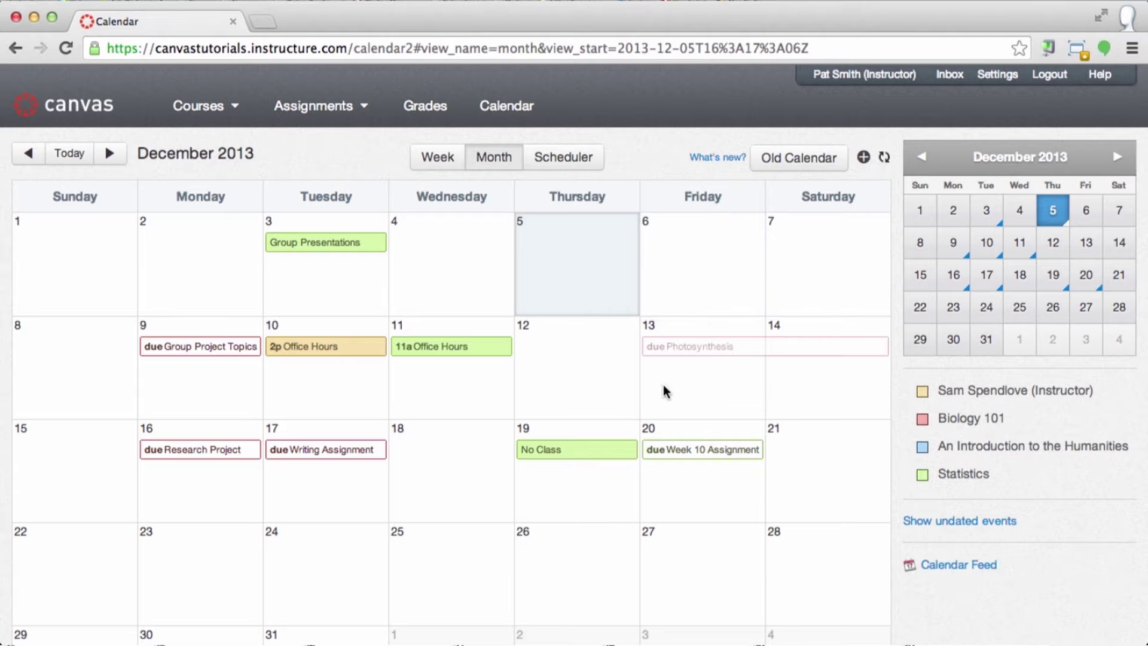
drag(588, 459, 584, 391)
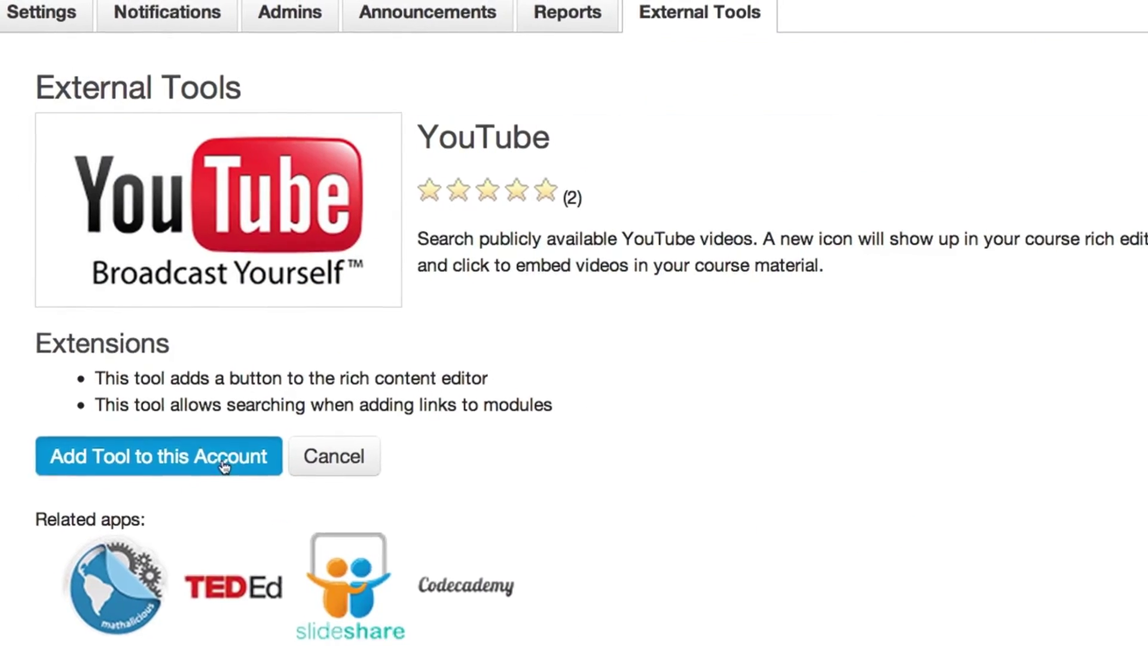
Add the YouTube external tool to this account.
click(233, 466)
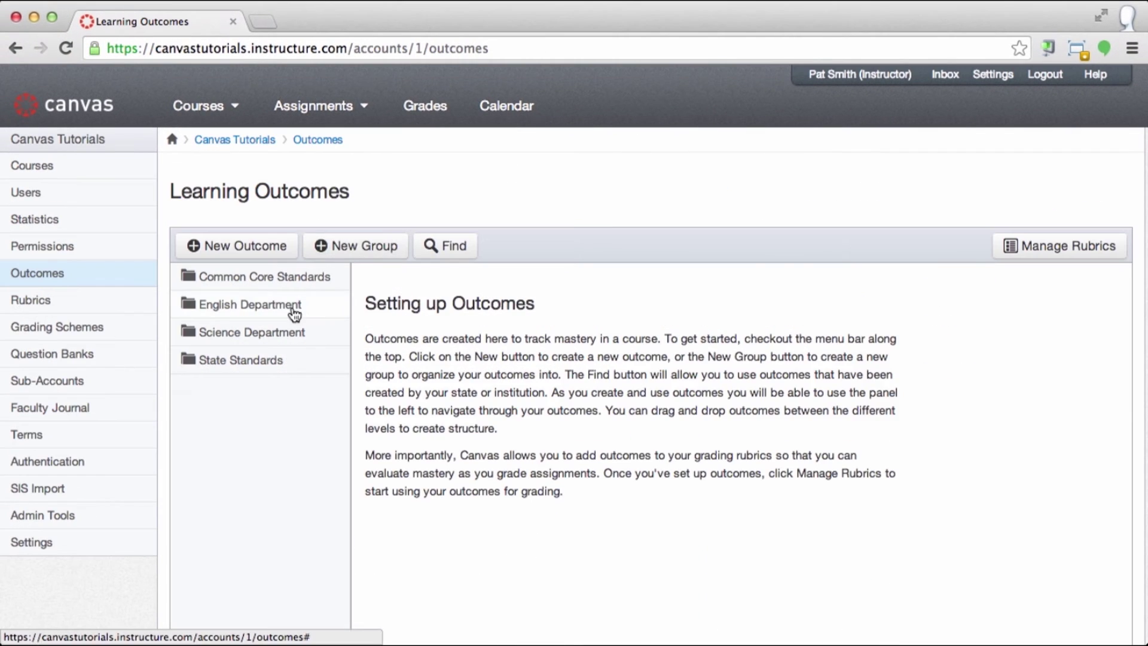
Show English Department outcomes and view the Grammar, Spelling, Word Choice outcome details.
click(304, 305)
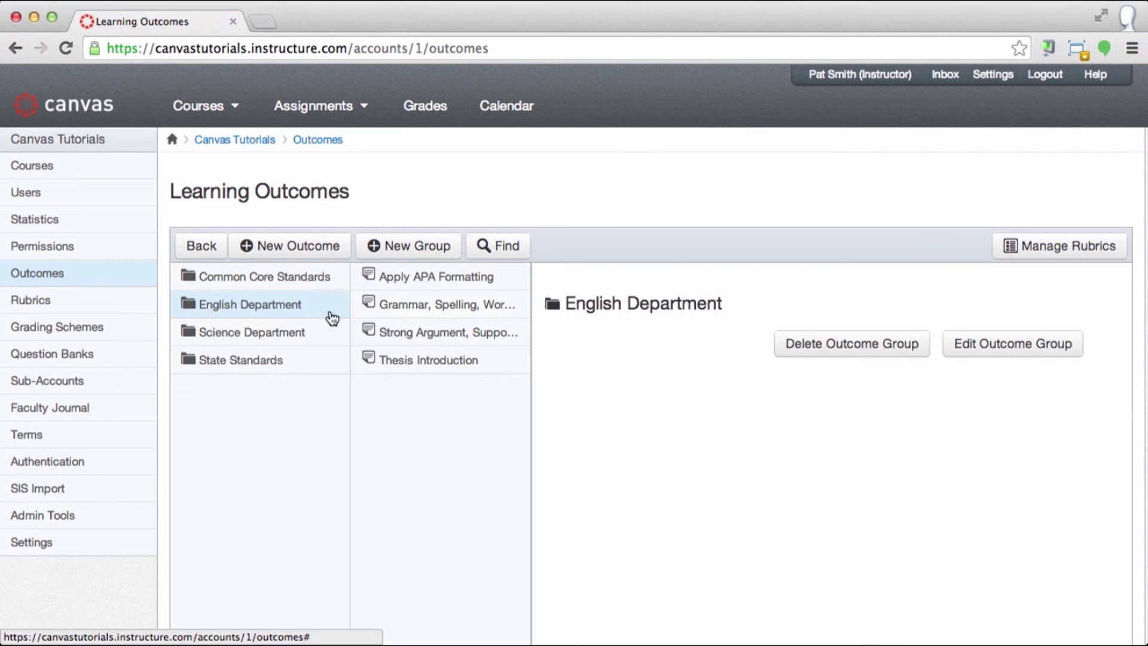
click(392, 305)
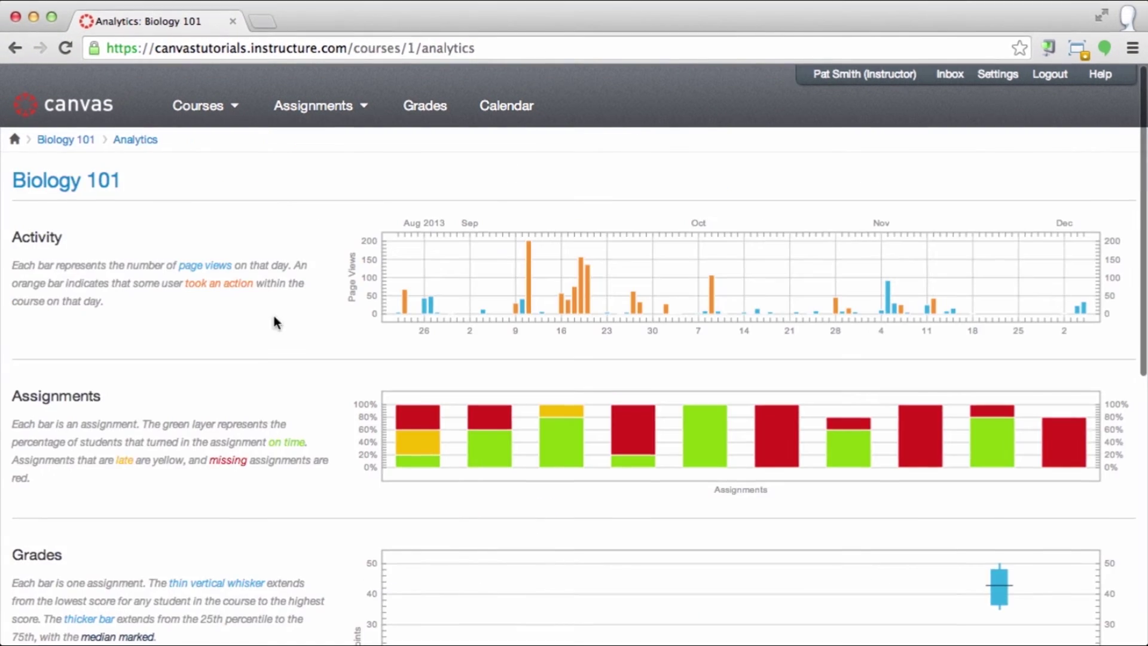